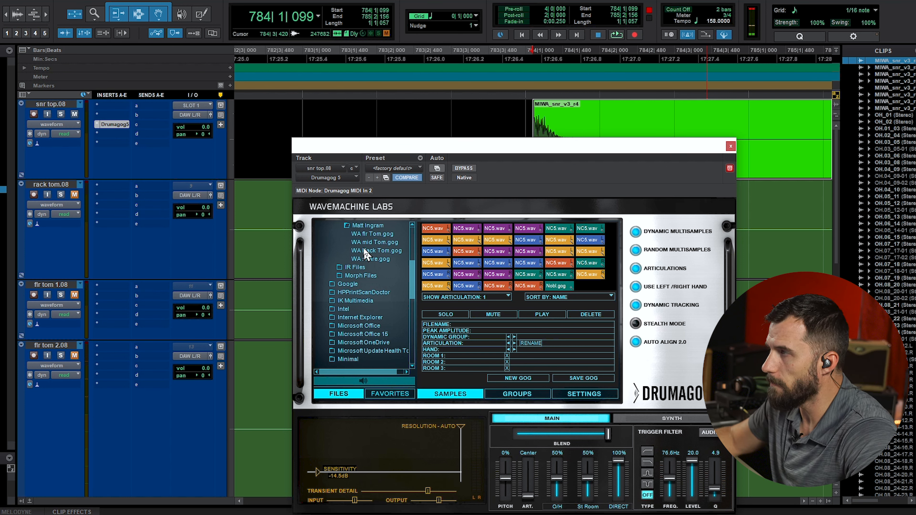
# Step: Create a new gog file named "demo gog"
pyautogui.scroll(1, 363, 247)
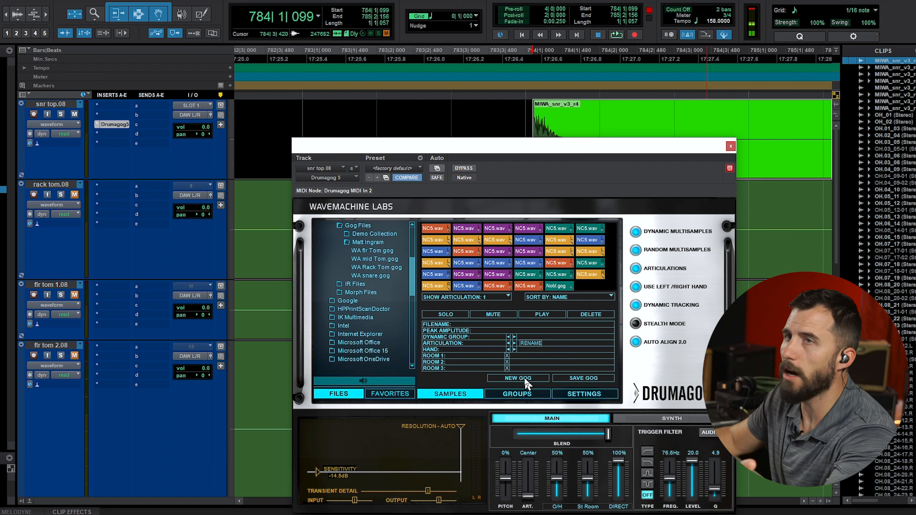
pyautogui.click(518, 378)
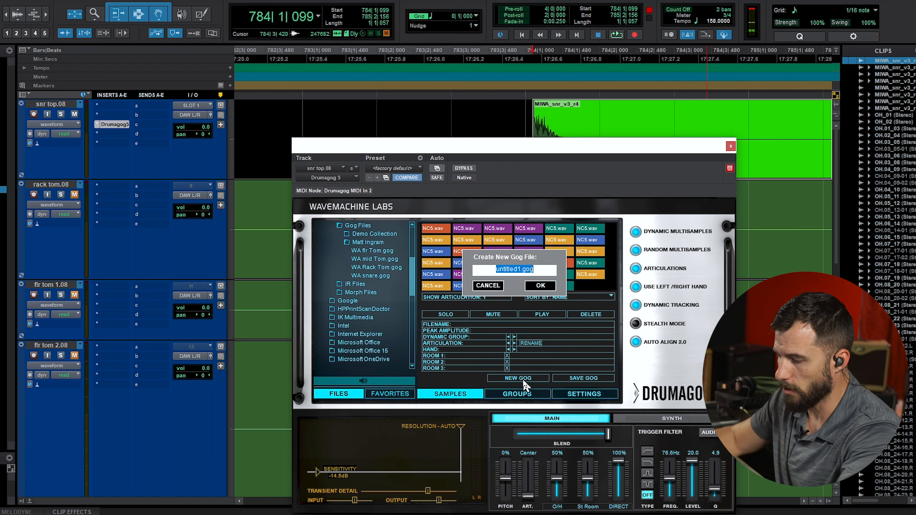
pyautogui.write('demo')
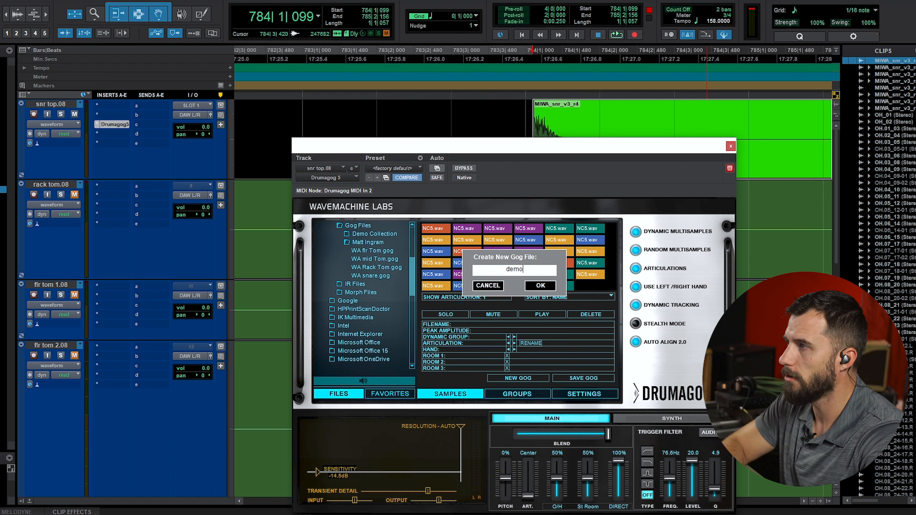
pyautogui.write(' gog')
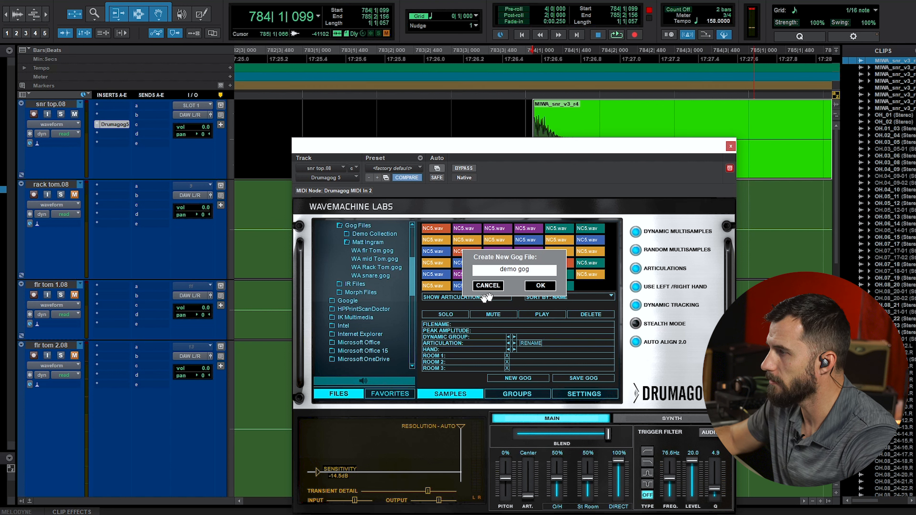
pyautogui.click(542, 285)
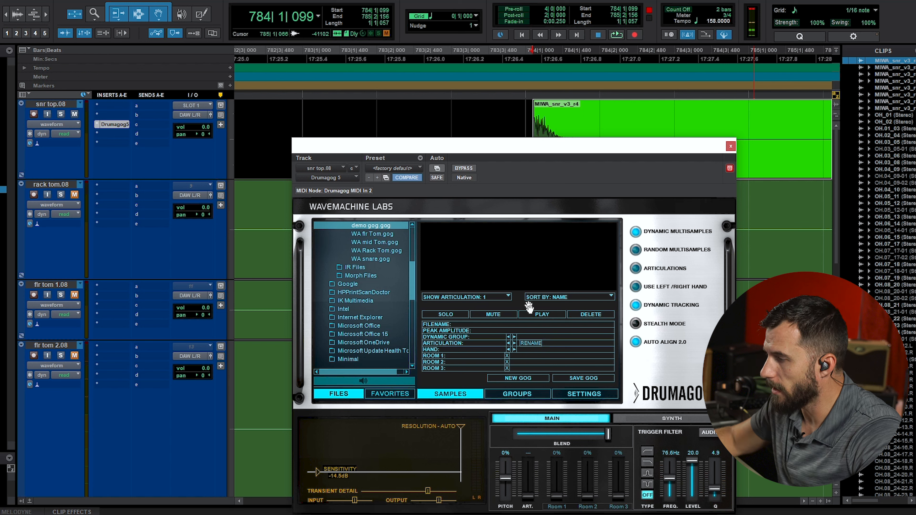
# Step: Reset the dynamic groups to 2 Dynamic Levels and add a third group at about -22.4 dB
pyautogui.click(527, 396)
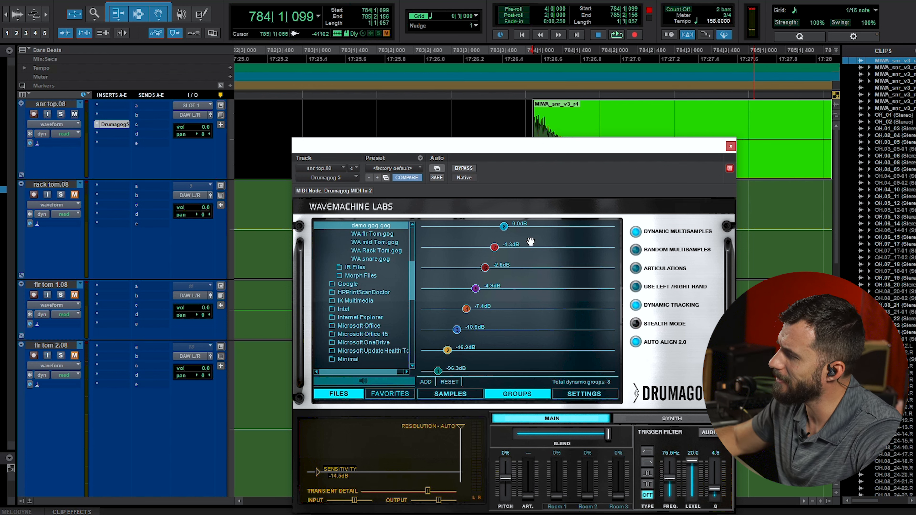
pyautogui.click(451, 381)
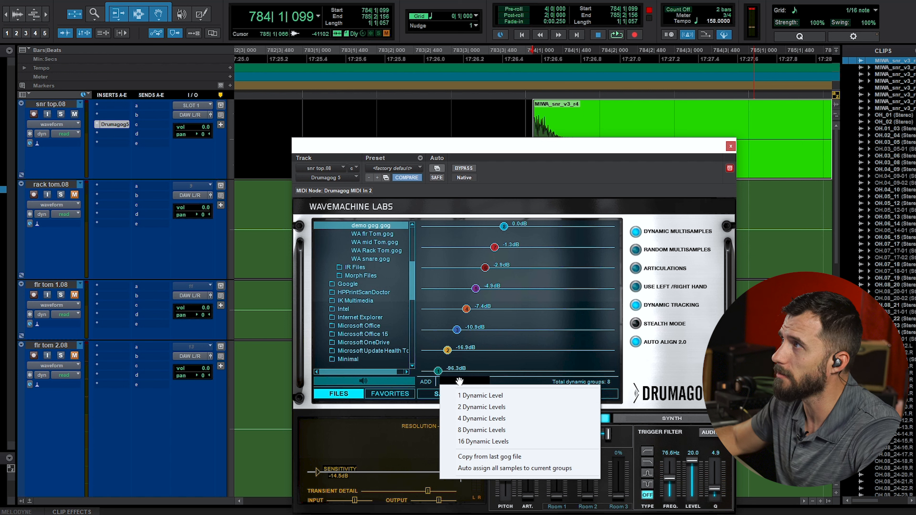
pyautogui.click(477, 407)
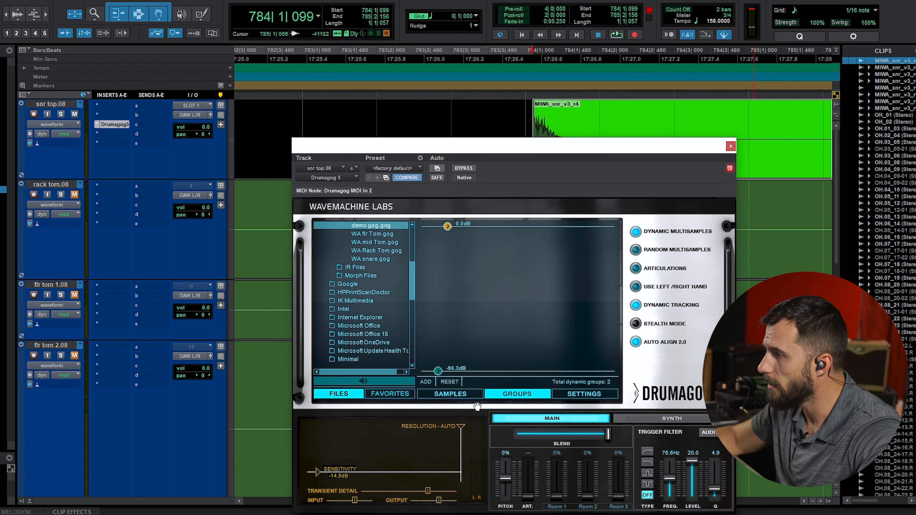
pyautogui.click(431, 384)
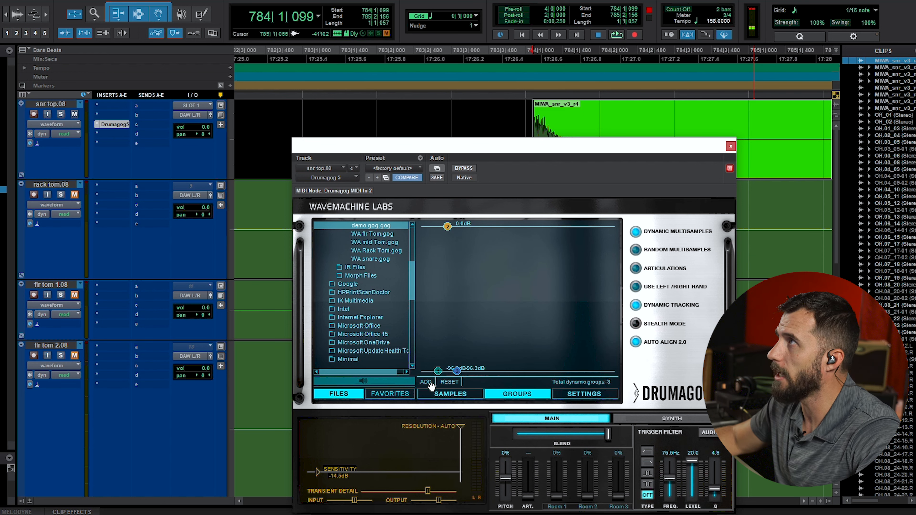
pyautogui.moveTo(456, 370); pyautogui.dragTo(457, 360)
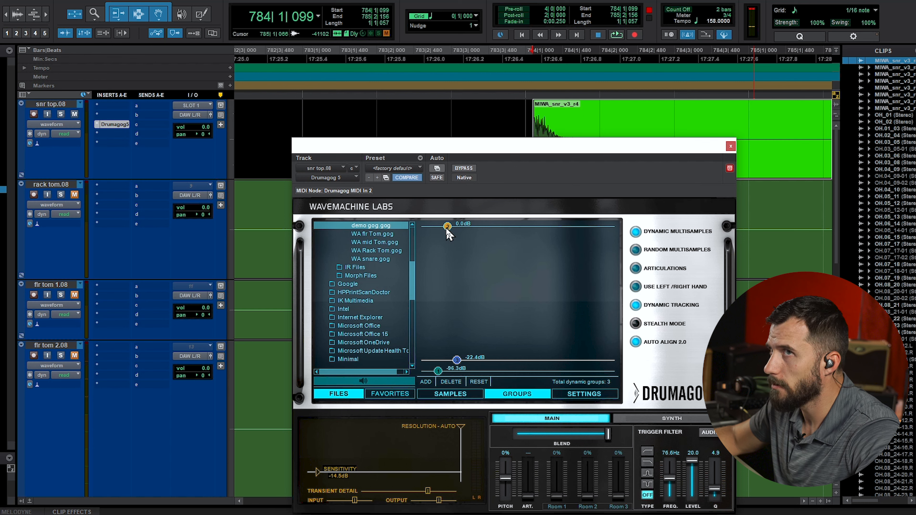
pyautogui.moveTo(447, 228); pyautogui.dragTo(461, 370)
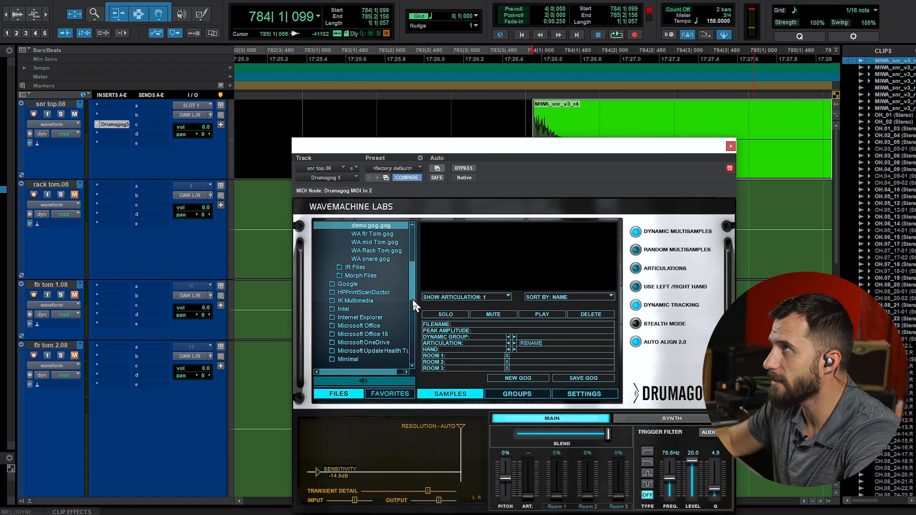
# Step: Browse the Pro Tools 2 (E:) drive to the snr top folder inside drum samples, MI WARM SNARE
pyautogui.scroll(-10, 413, 305)
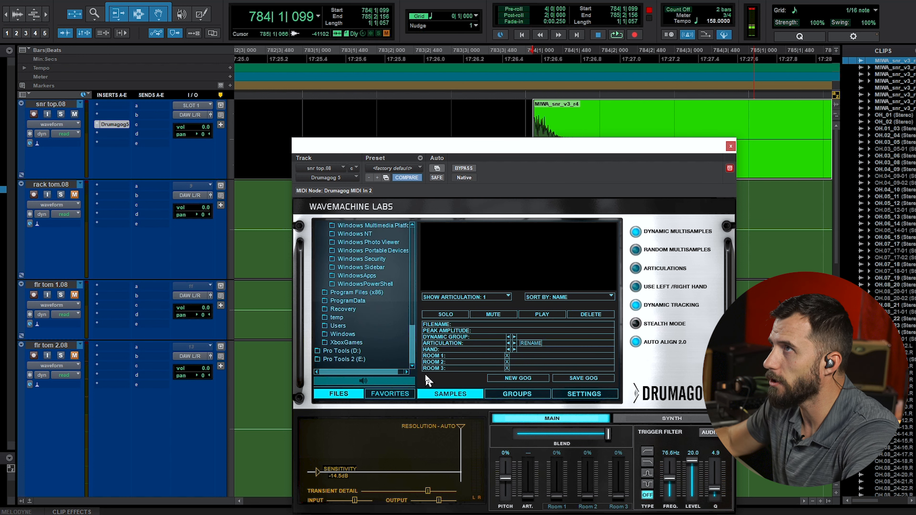
pyautogui.click(359, 360)
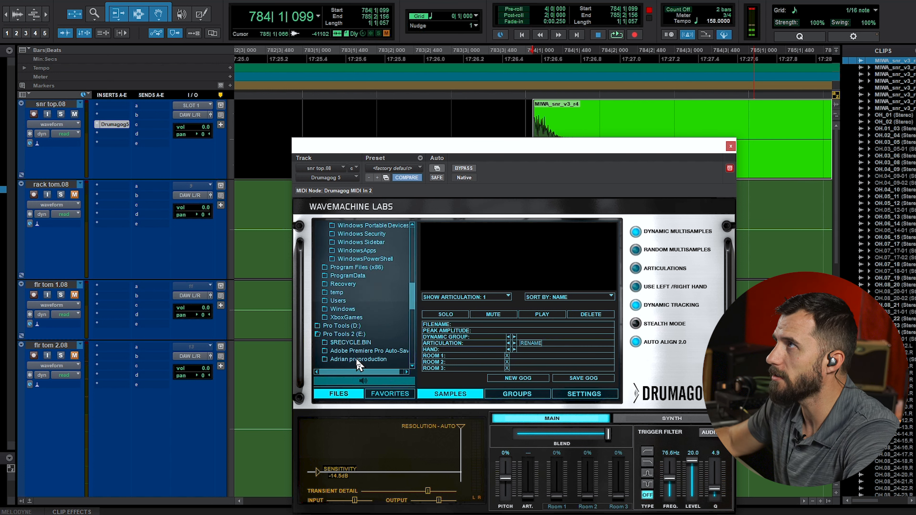
pyautogui.scroll(-4, 357, 346)
pyautogui.scroll(-3, 366, 343)
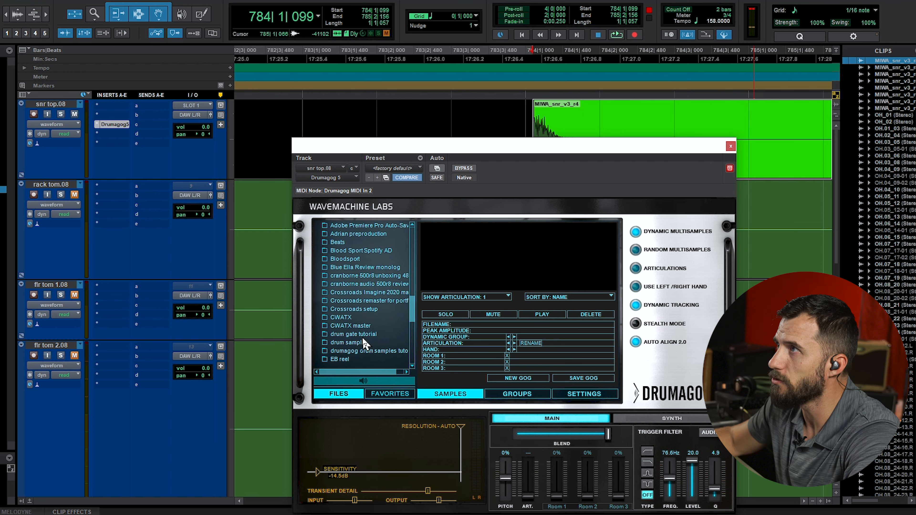
pyautogui.click(363, 342)
pyautogui.scroll(-2, 363, 344)
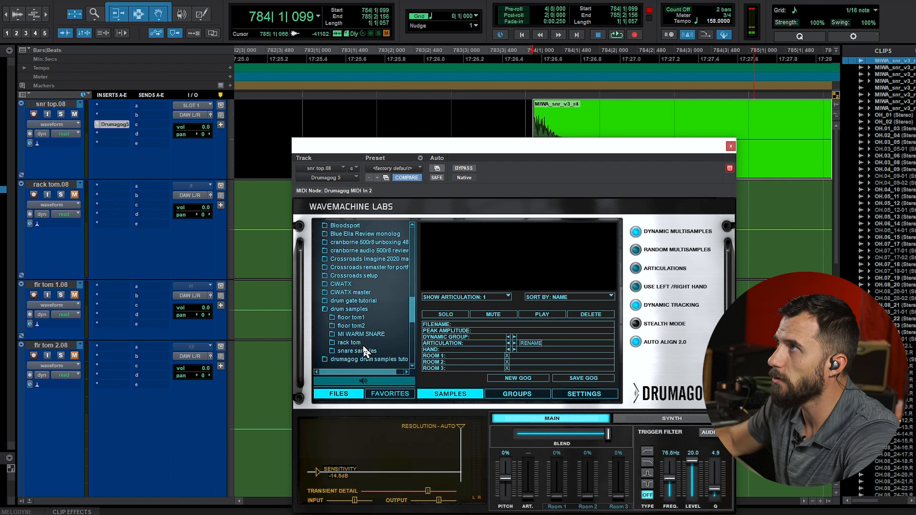
pyautogui.click(366, 333)
pyautogui.scroll(-2, 364, 334)
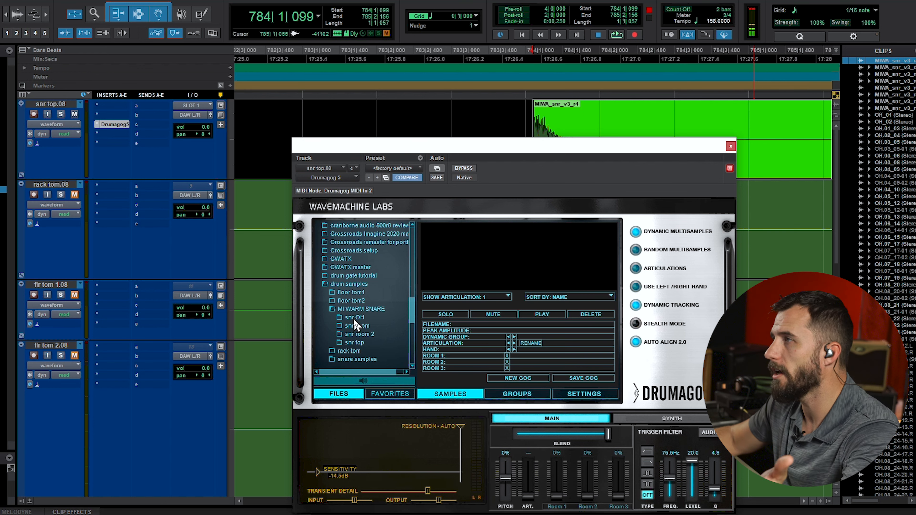
pyautogui.click(360, 345)
pyautogui.scroll(-3, 357, 344)
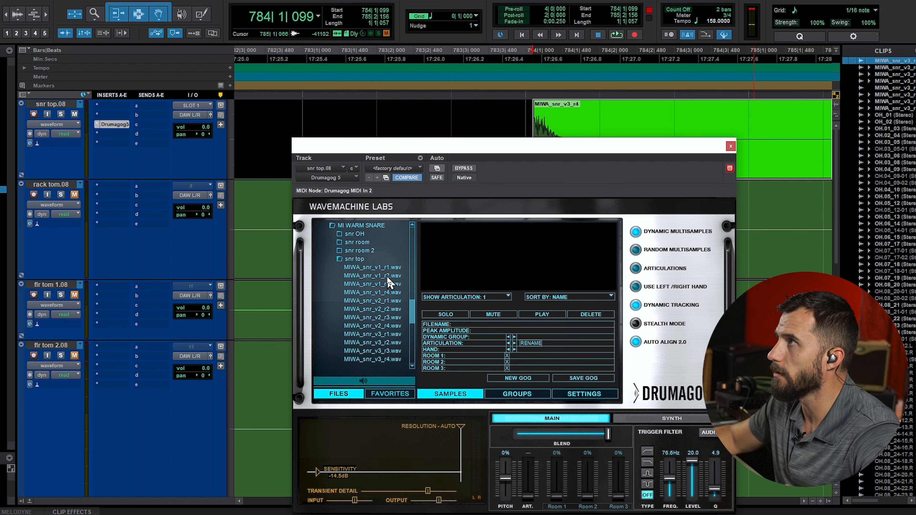
# Step: Load MIWA_snr_v1_r1.wav through MIWA_snr_v1_r4.wav into the gog and assign them to dynamic group 1
pyautogui.click(374, 269)
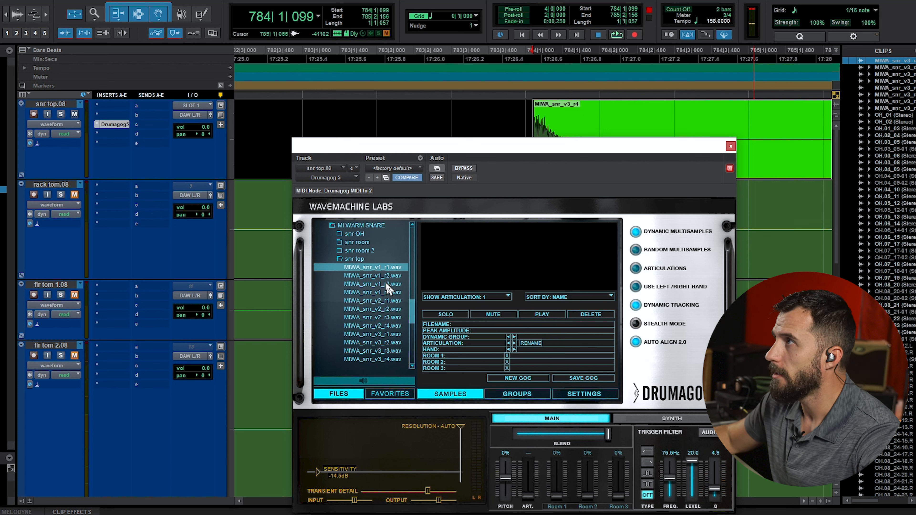
pyautogui.keyDown('shift'); pyautogui.click(381, 293); pyautogui.keyUp('shift')
pyautogui.moveTo(381, 297); pyautogui.dragTo(516, 254)
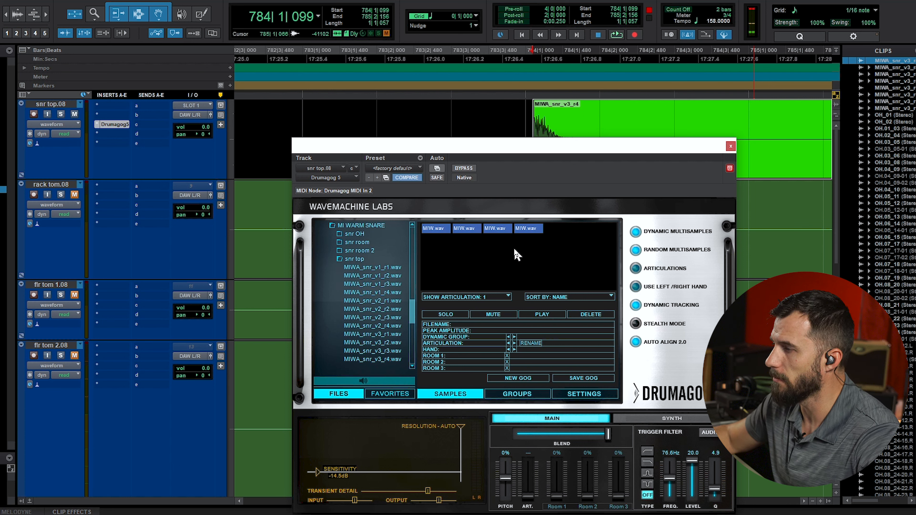
pyautogui.click(434, 229)
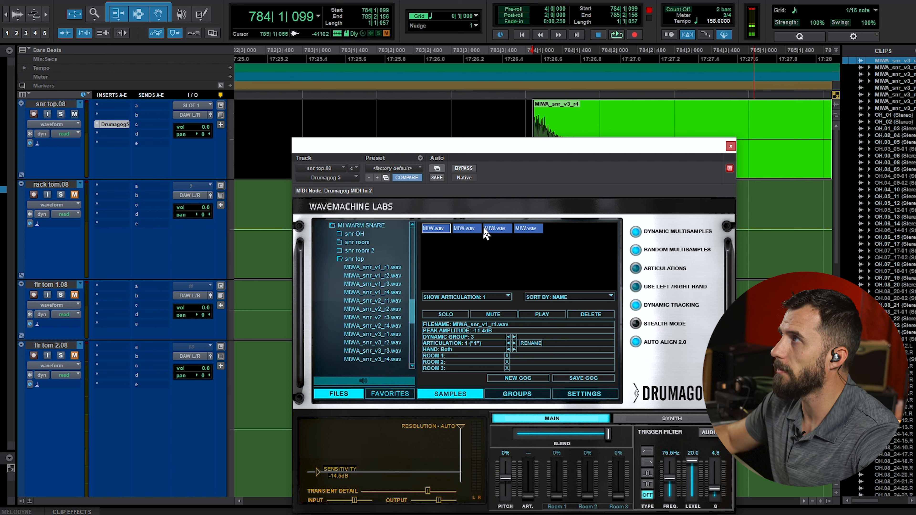
pyautogui.keyDown('shift'); pyautogui.click(520, 230); pyautogui.keyUp('shift')
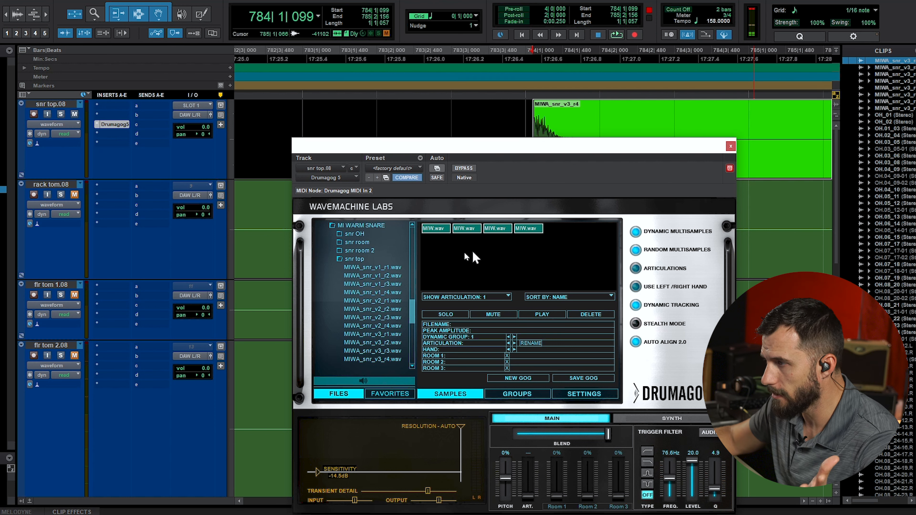
# Step: Load MIWA_snr_v2_r1.wav through MIWA_snr_v2_r4.wav into the gog and assign them to dynamic group 2
pyautogui.click(379, 301)
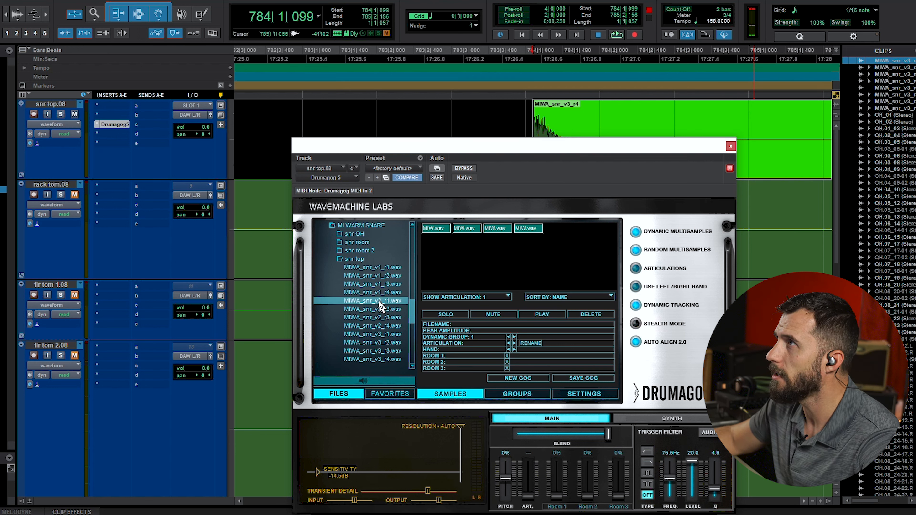
pyautogui.keyDown('shift'); pyautogui.click(389, 322); pyautogui.keyUp('shift')
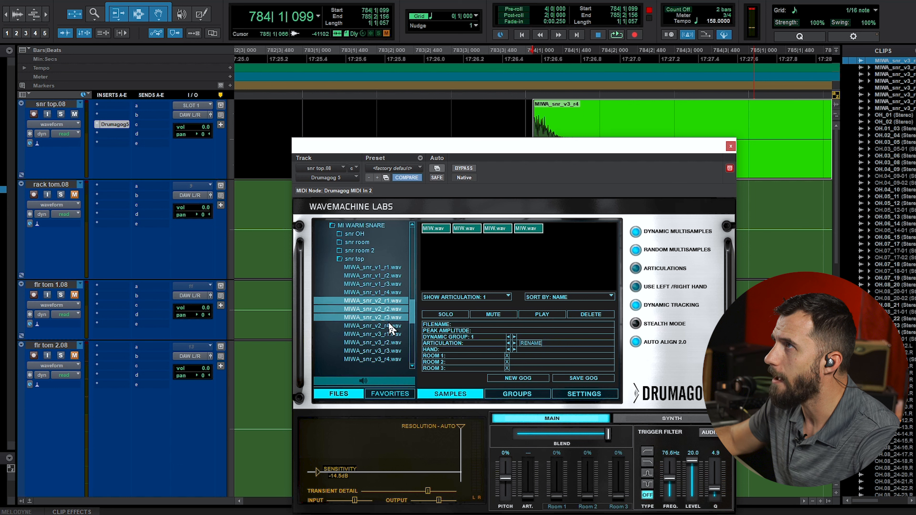
pyautogui.keyDown('shift'); pyautogui.click(385, 325); pyautogui.keyUp('shift')
pyautogui.moveTo(444, 308); pyautogui.dragTo(501, 262)
pyautogui.click(556, 229)
pyautogui.keyDown('shift'); pyautogui.click(472, 243); pyautogui.keyUp('shift')
pyautogui.click(515, 337)
pyautogui.click(514, 337)
# Step: Load MIWA_snr_v3_r1.wav through MIWA_snr_v3_r5.wav into the gog
pyautogui.scroll(-1, 371, 332)
pyautogui.click(371, 302)
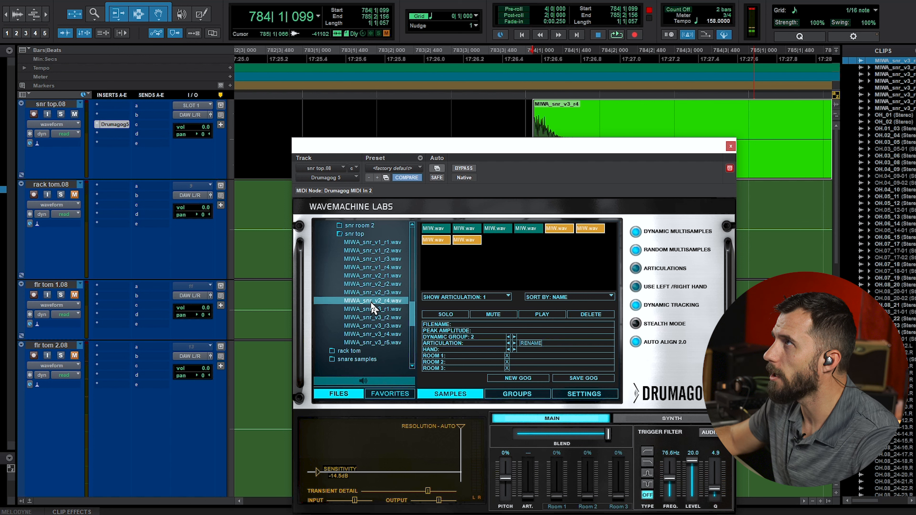
pyautogui.keyDown('shift'); pyautogui.click(382, 341); pyautogui.keyUp('shift')
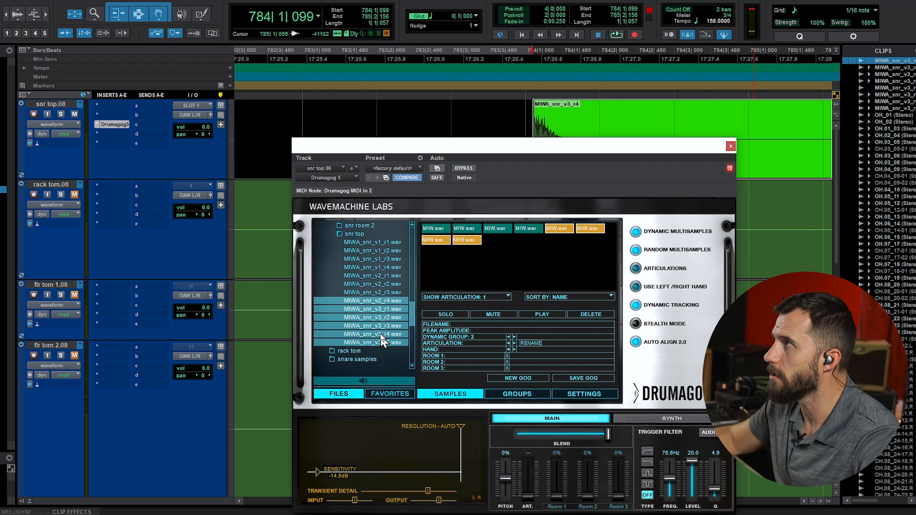
pyautogui.keyDown('ctrl'); pyautogui.click(387, 304); pyautogui.keyUp('ctrl')
pyautogui.moveTo(390, 309); pyautogui.dragTo(562, 253)
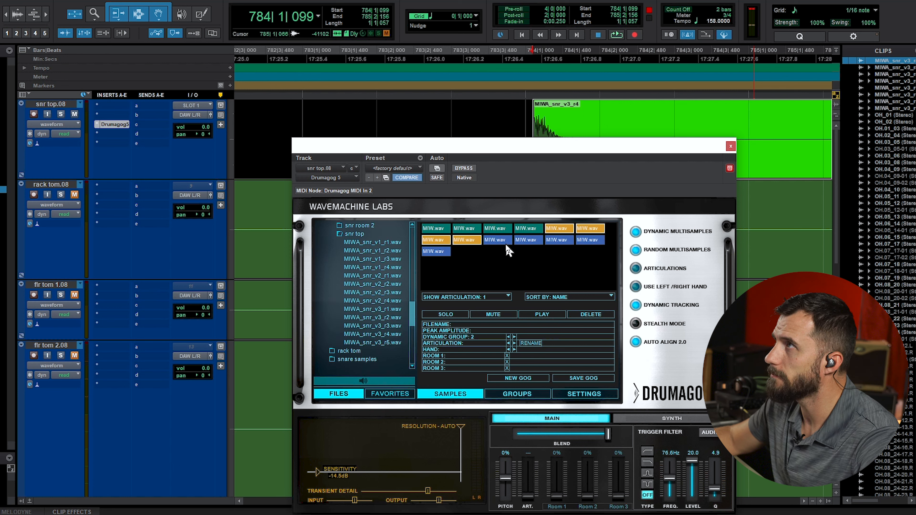
# Step: Assign the five v3 snare samples to dynamic group 3
pyautogui.click(498, 240)
pyautogui.keyDown('ctrl'); pyautogui.click(438, 252); pyautogui.keyUp('ctrl')
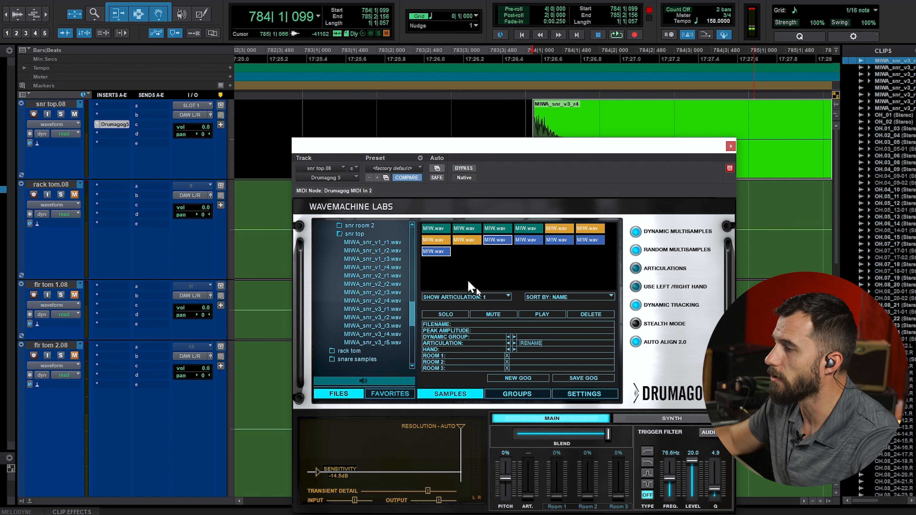
pyautogui.click(515, 337)
pyautogui.click(514, 337)
pyautogui.click(515, 337)
pyautogui.click(504, 258)
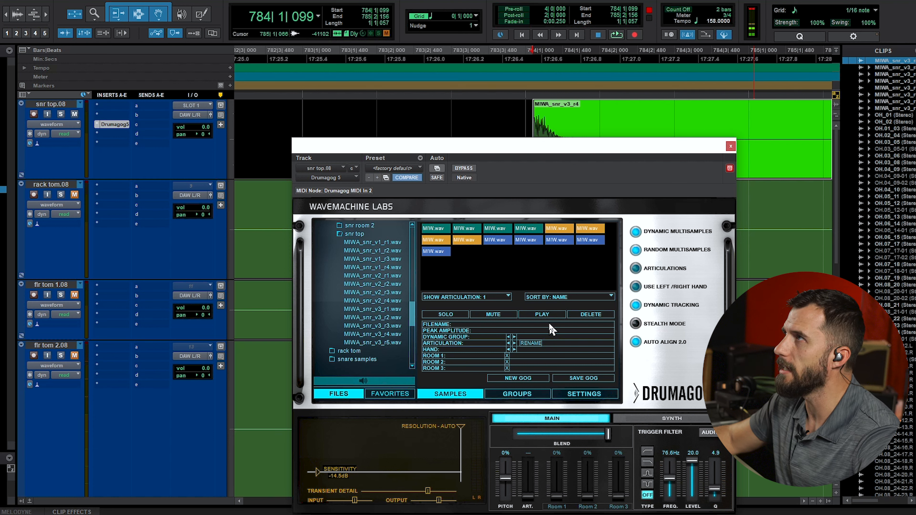
# Step: Save the gog as demo gog.gog and locate it in the file browser
pyautogui.click(568, 379)
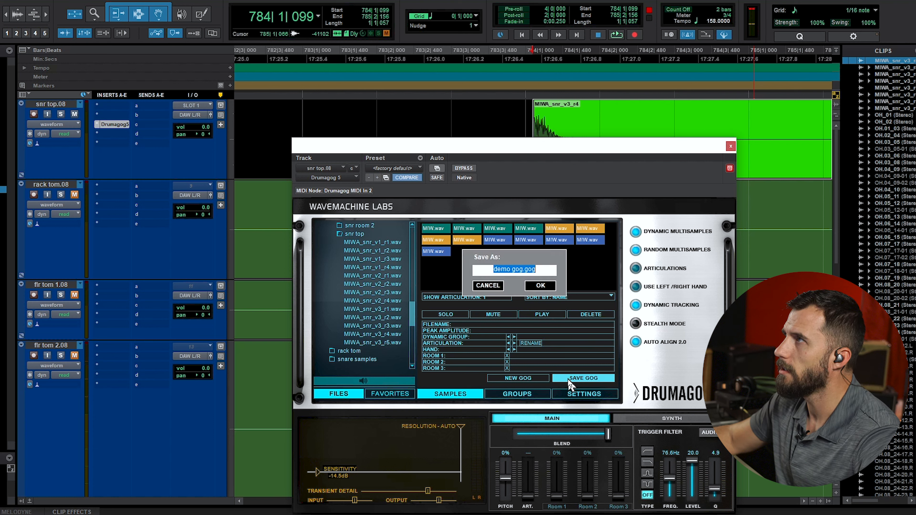
pyautogui.click(540, 286)
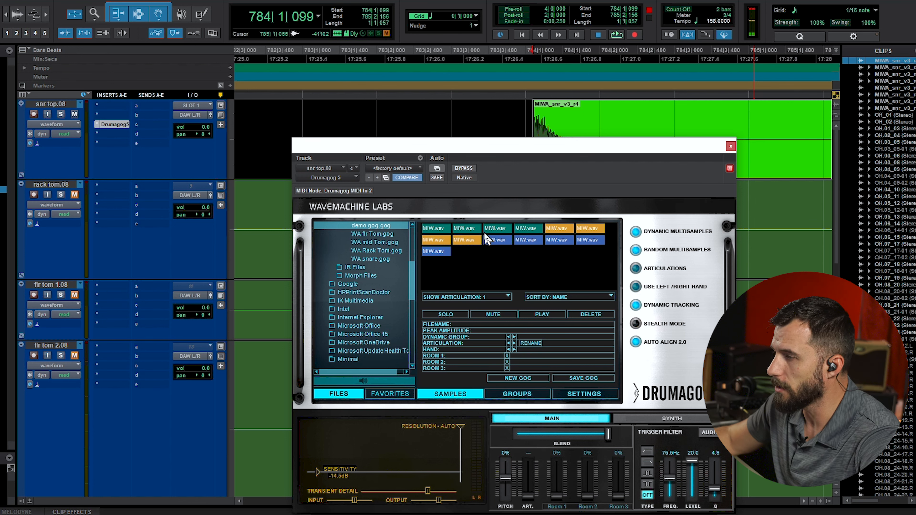
pyautogui.scroll(2, 344, 239)
pyautogui.scroll(3, 358, 265)
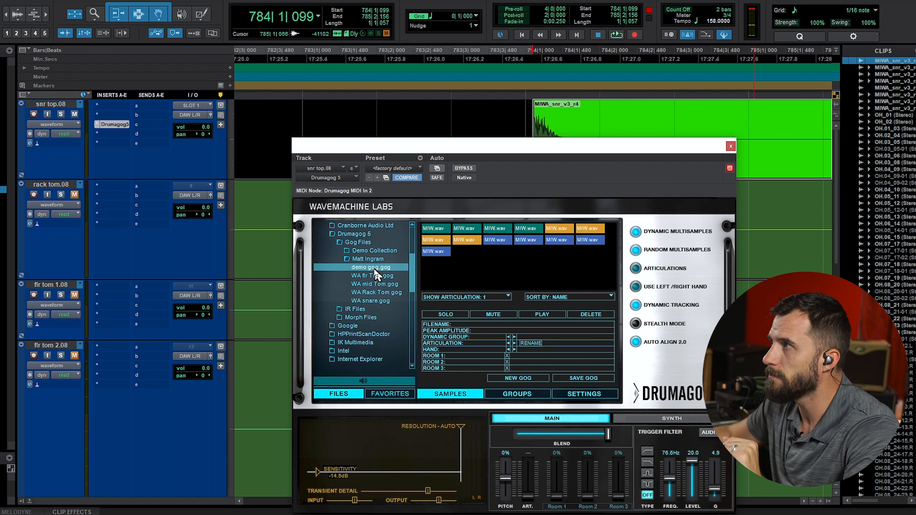
# Step: Browse the sample drive to drum samples, MI WARM SNARE and expand the snr OH folder
pyautogui.scroll(-3, 377, 275)
pyautogui.scroll(-10, 415, 307)
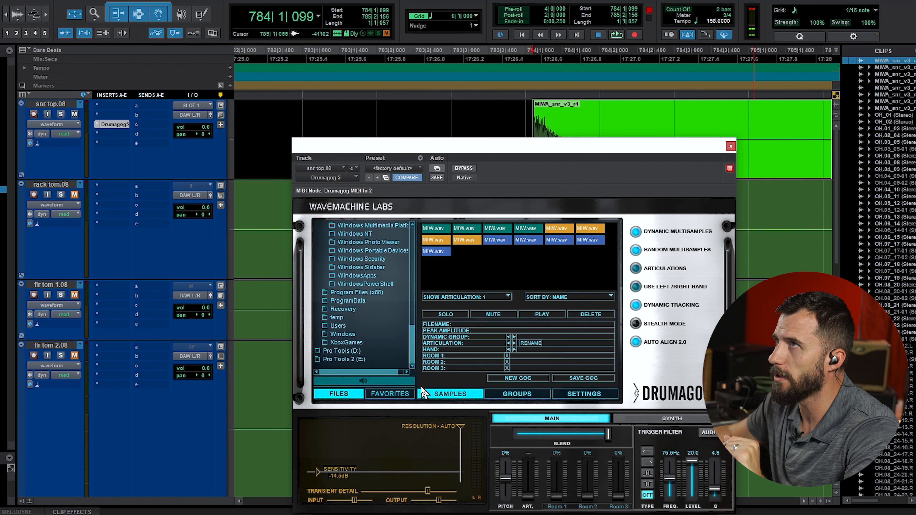
pyautogui.scroll(-1, 349, 363)
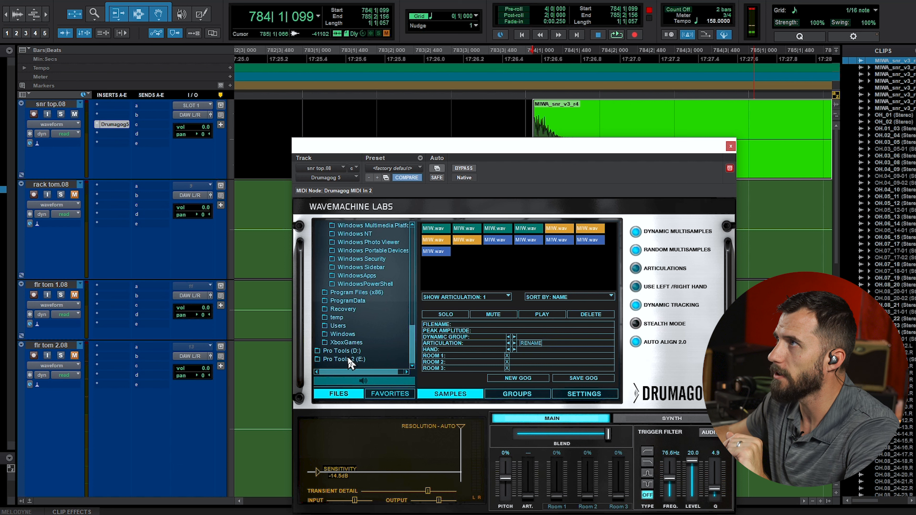
pyautogui.click(345, 334)
pyautogui.scroll(-5, 348, 339)
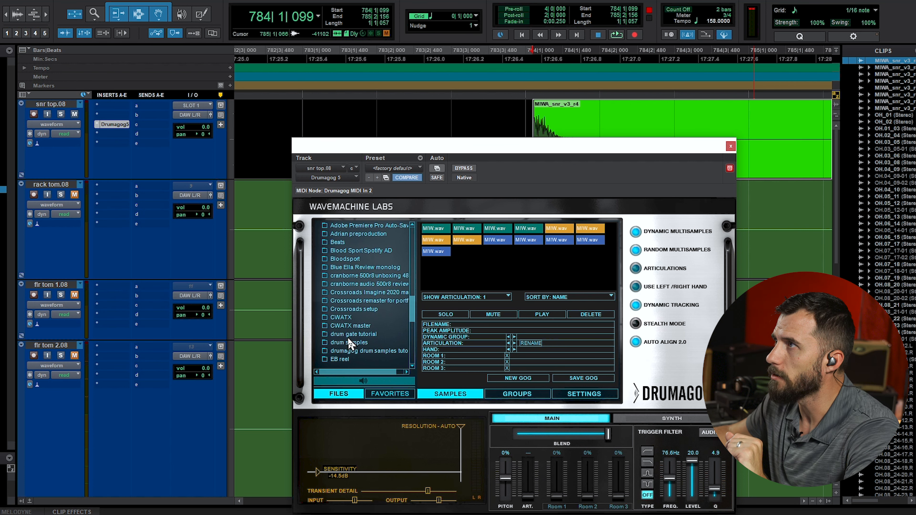
pyautogui.click(355, 342)
pyautogui.scroll(-3, 355, 341)
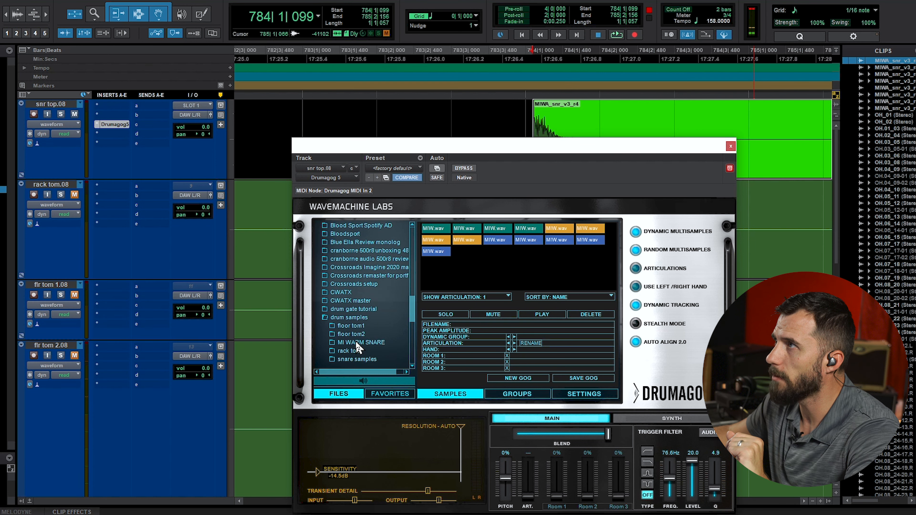
pyautogui.click(355, 341)
pyautogui.scroll(-2, 356, 341)
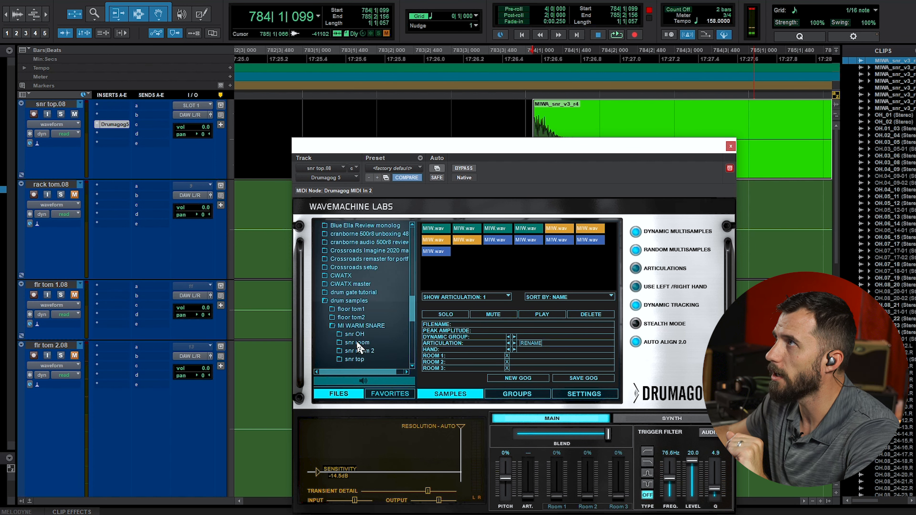
pyautogui.click(358, 334)
pyautogui.scroll(-2, 358, 334)
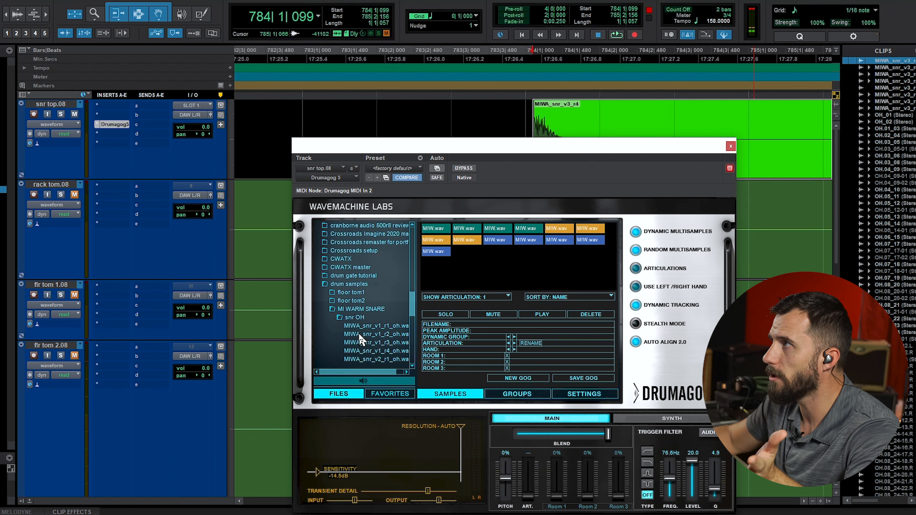
# Step: Add MIWA_snr_v1_r1_oh.wav and MIWA_snr_v1_r2_oh.wav to the Room 1 slots of the first two dynamic group 1 samples
pyautogui.click(371, 326)
pyautogui.moveTo(371, 325); pyautogui.dragTo(436, 231)
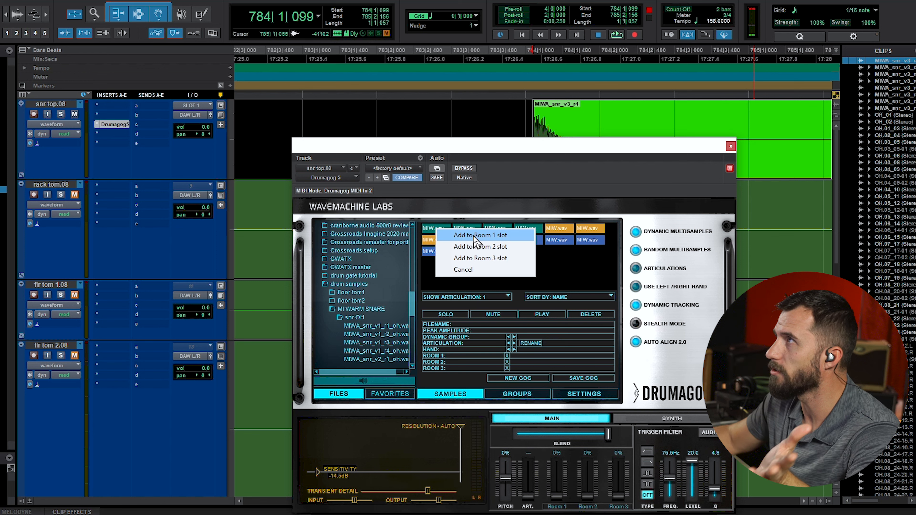
pyautogui.click(476, 247)
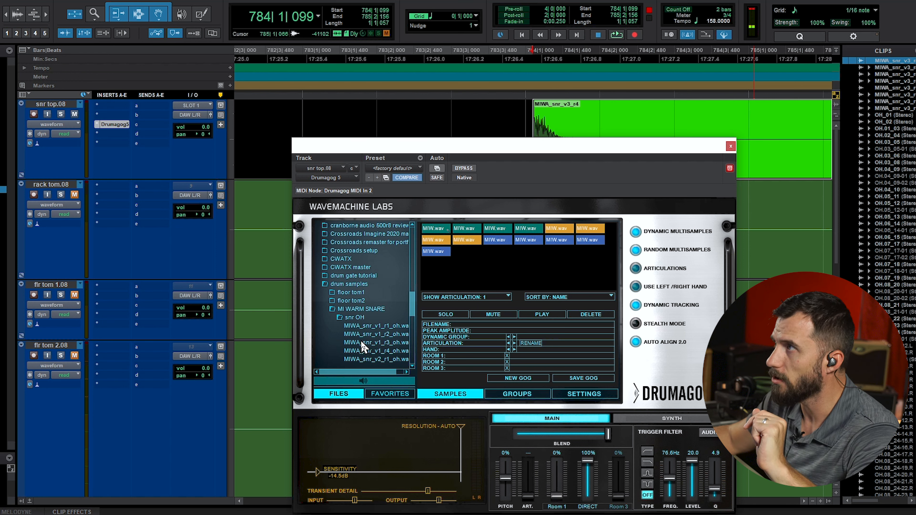
pyautogui.click(369, 329)
pyautogui.moveTo(370, 336); pyautogui.dragTo(468, 234)
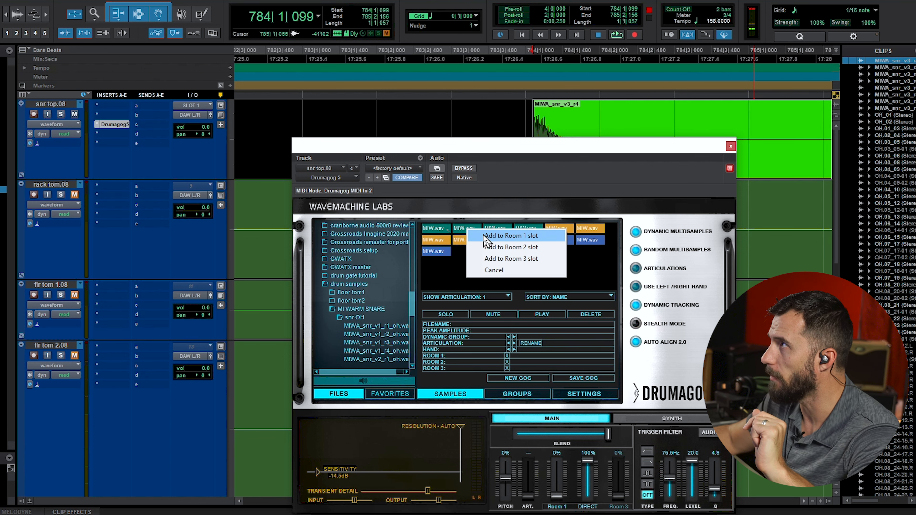
pyautogui.click(501, 236)
# Step: Add MIWA_snr_v1_r3_oh.wav and MIWA_snr_v1_r4_oh.wav to the Room 1 slots of the third and fourth dynamic group 1 samples
pyautogui.moveTo(379, 343); pyautogui.dragTo(497, 229)
pyautogui.click(522, 238)
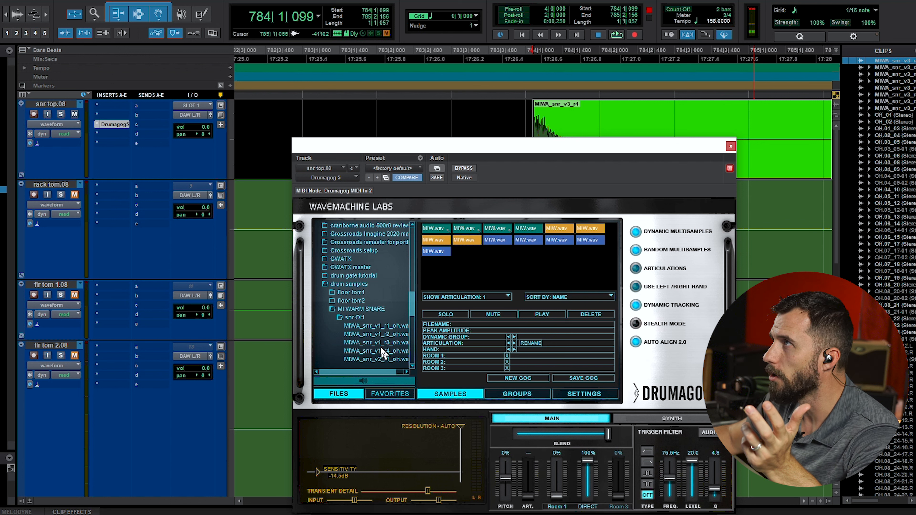
pyautogui.moveTo(378, 348); pyautogui.dragTo(530, 231)
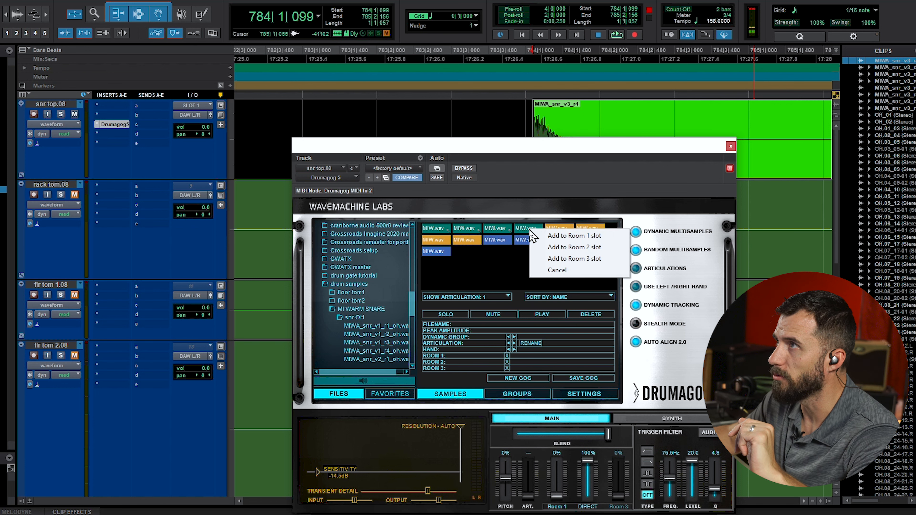
pyautogui.click(537, 236)
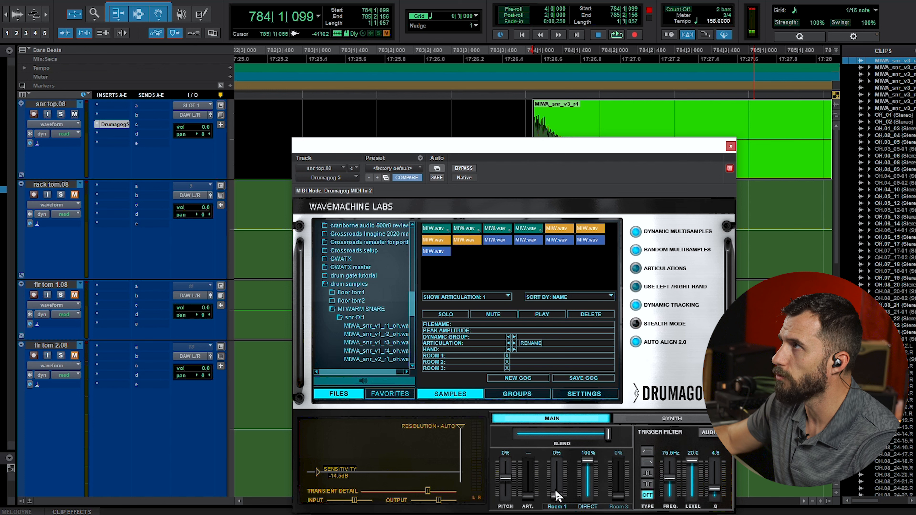
# Step: Set the dynamic group thresholds to -28.8 dB for group 1, -15.4 dB for group 2 and -9.8 dB for group 3
pyautogui.moveTo(559, 465); pyautogui.dragTo(559, 497)
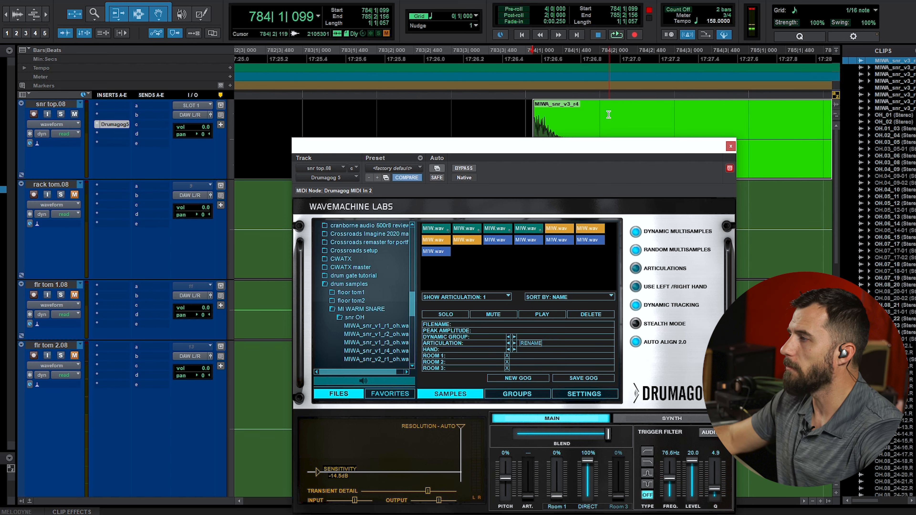
pyautogui.scroll(-1, 540, 113)
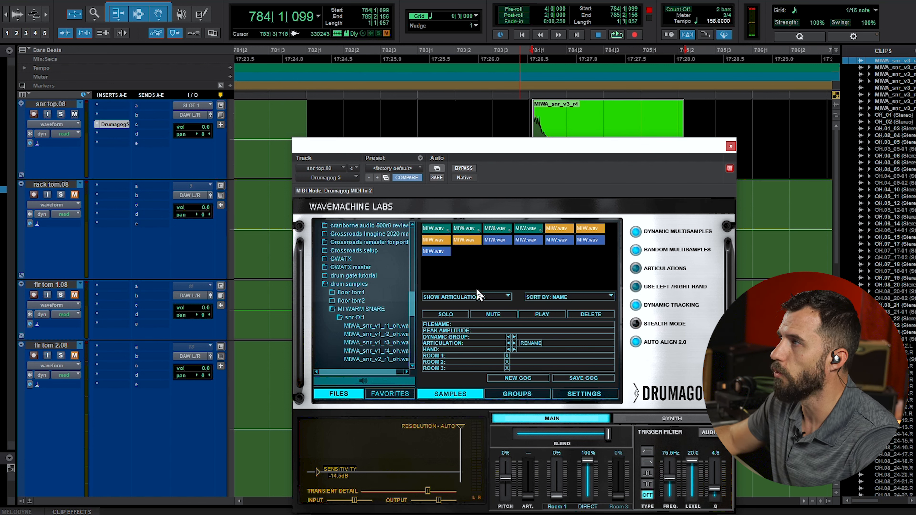
pyautogui.click(507, 394)
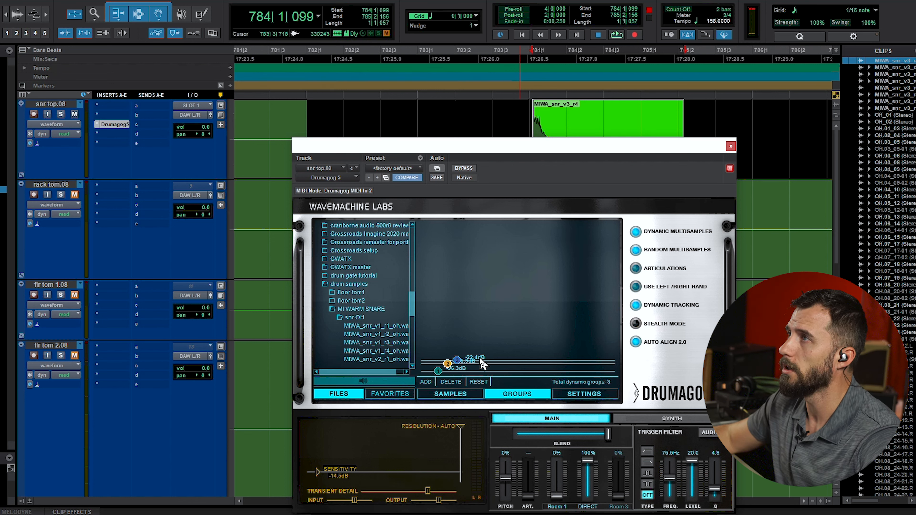
pyautogui.moveTo(456, 361)
pyautogui.mouseDown()
pyautogui.moveTo(457, 333)
pyautogui.moveTo(446, 366)
pyautogui.moveTo(452, 355)
pyautogui.mouseUp()
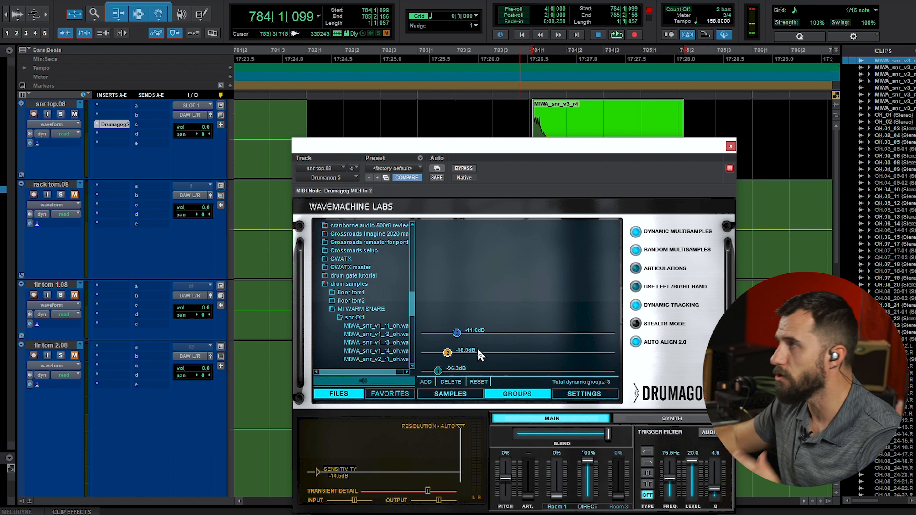
pyautogui.moveTo(438, 371); pyautogui.dragTo(458, 326)
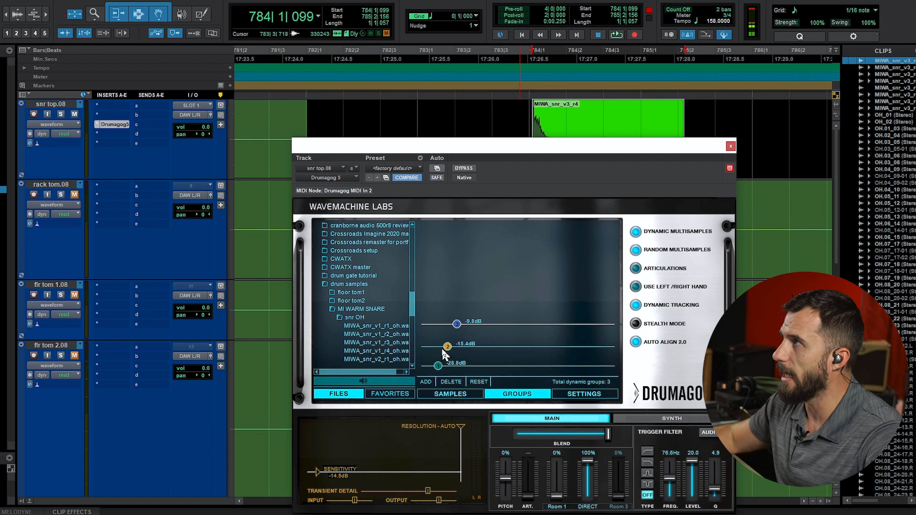
# Step: Try isolating group 3 at -10.8 dB and group 2 at -16.0 dB, and lower all three group thresholds to the minimum
pyautogui.moveTo(446, 347); pyautogui.dragTo(438, 374)
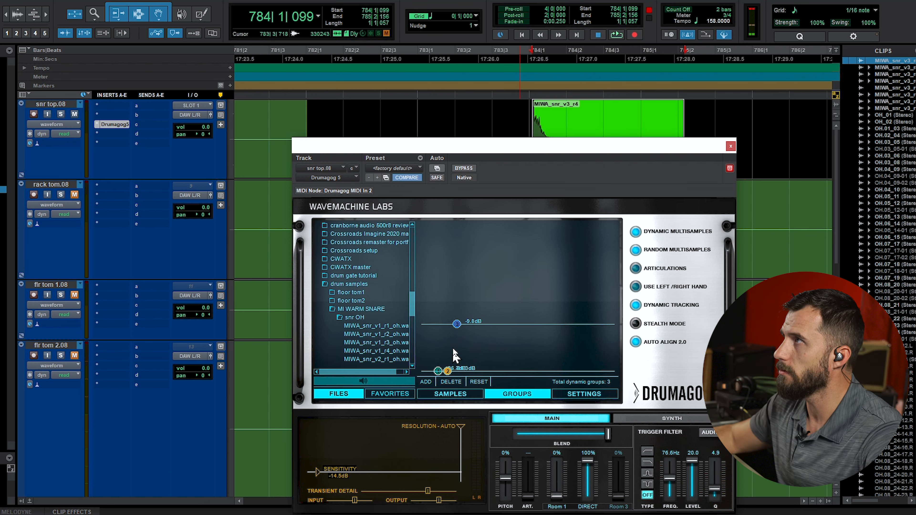
pyautogui.moveTo(456, 325)
pyautogui.mouseDown()
pyautogui.moveTo(458, 343)
pyautogui.moveTo(463, 333)
pyautogui.mouseUp()
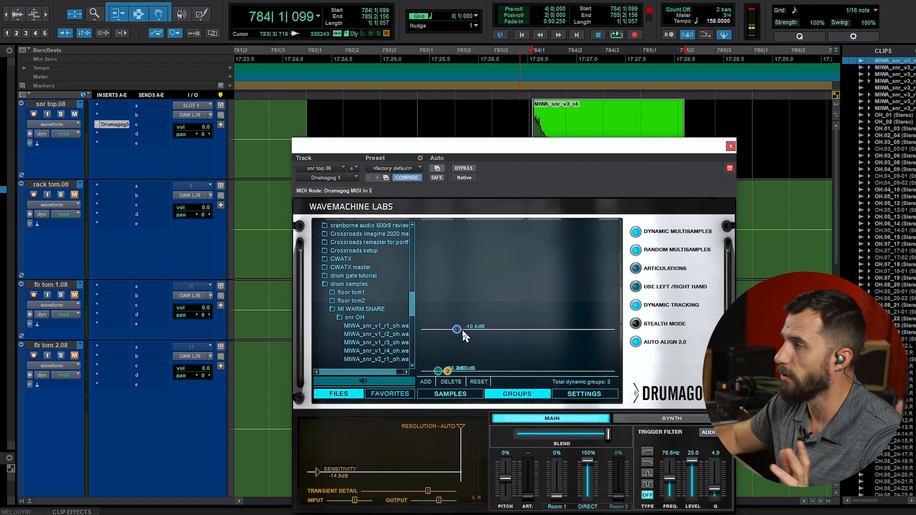
pyautogui.moveTo(463, 334); pyautogui.dragTo(454, 352)
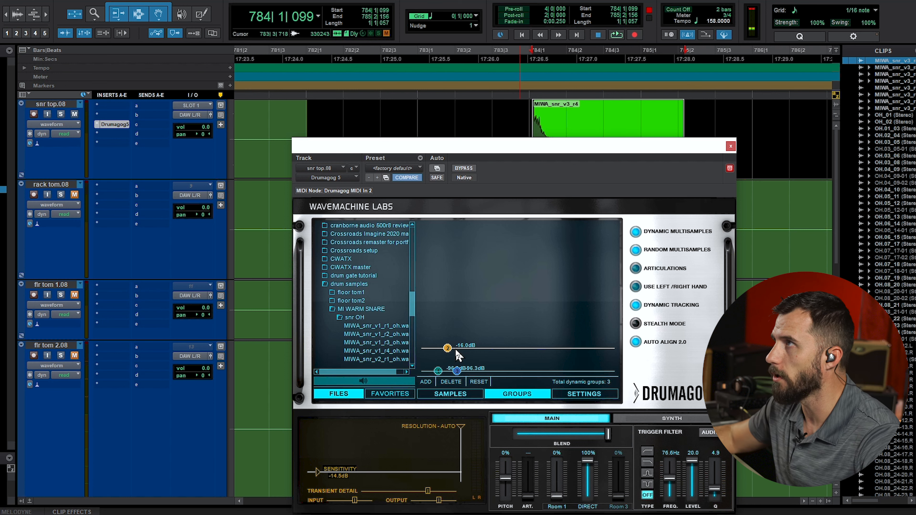
pyautogui.moveTo(447, 348); pyautogui.dragTo(457, 388)
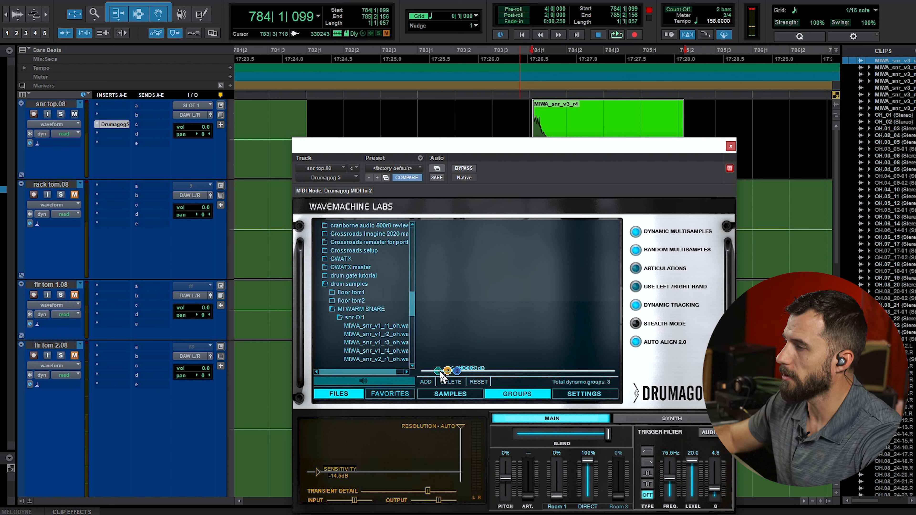
# Step: Loop the snare clip with group 2 set to -11.9 dB and group 3 to -7.4 dB, and check which samples trigger
pyautogui.click(616, 34)
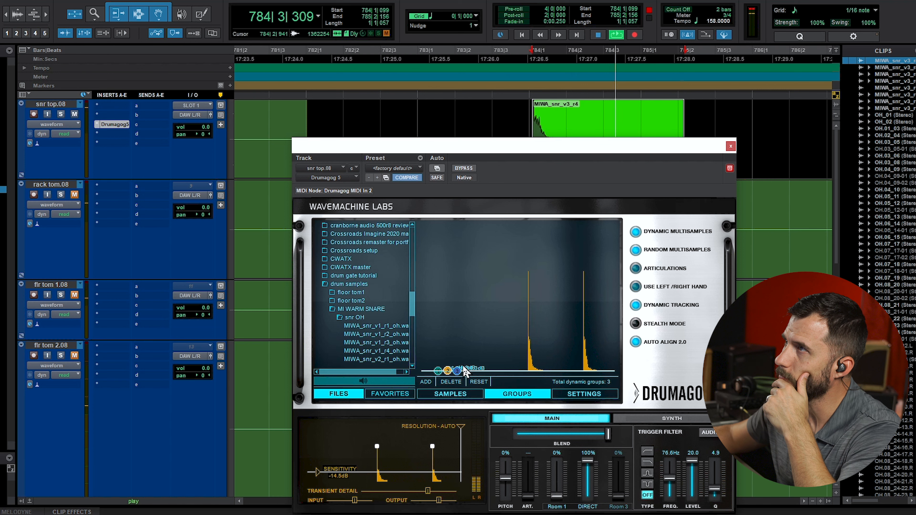
pyautogui.moveTo(456, 372); pyautogui.dragTo(456, 326)
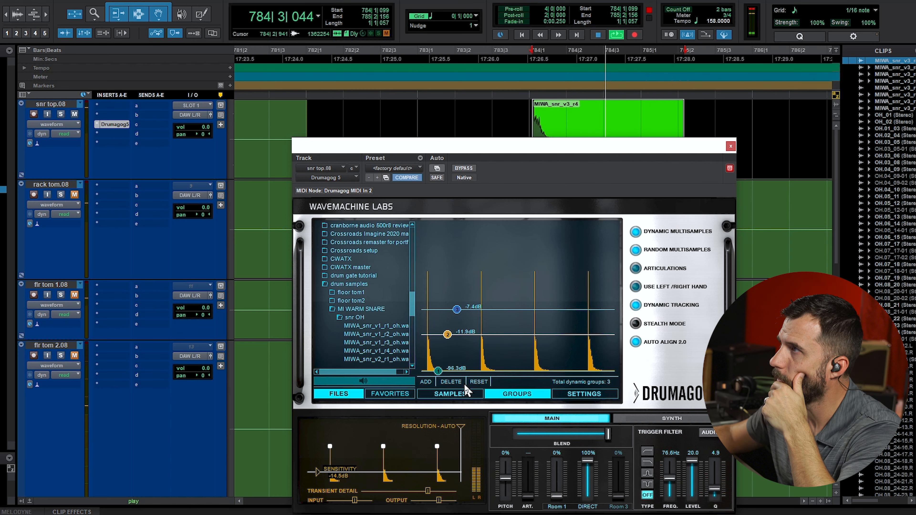
pyautogui.click(465, 395)
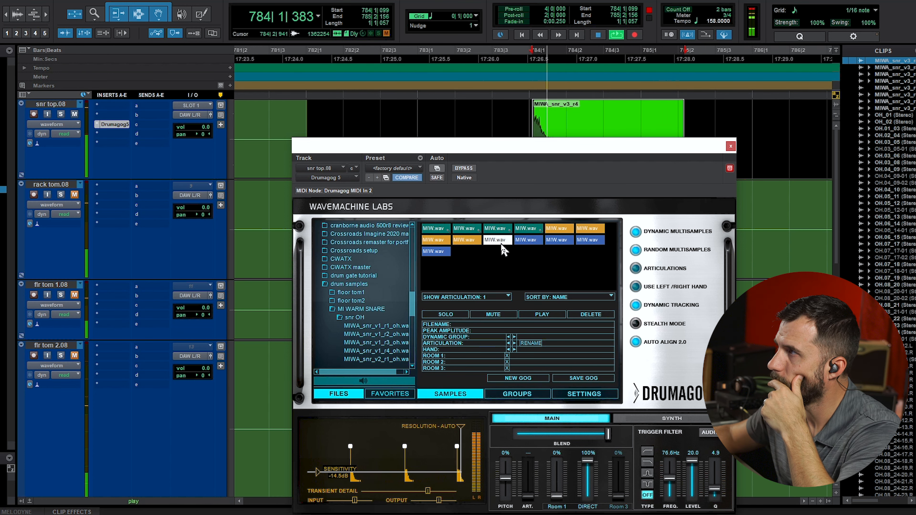
pyautogui.click(501, 397)
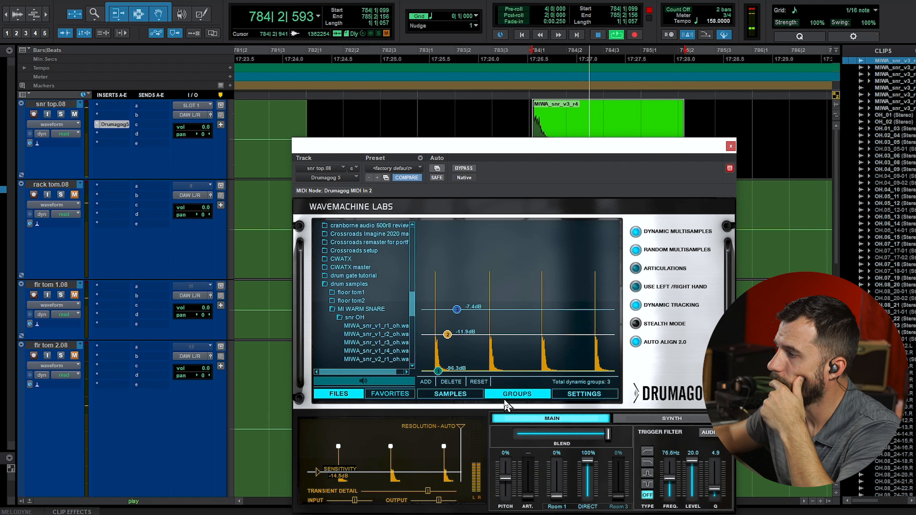
# Step: Lower the group 2 and 3 thresholds to the minimum, raise group 1 to -10.7 dB, and check the triggered samples
pyautogui.moveTo(447, 335); pyautogui.dragTo(448, 371)
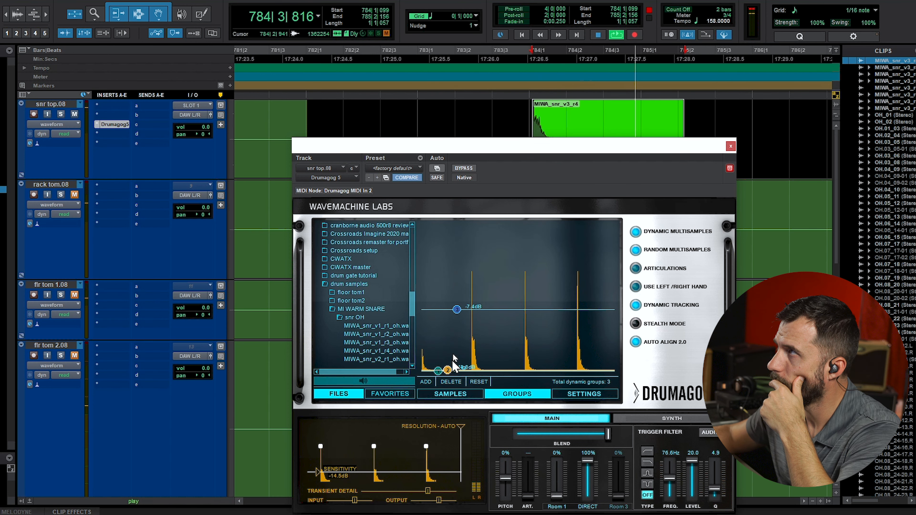
pyautogui.moveTo(456, 309); pyautogui.dragTo(441, 330)
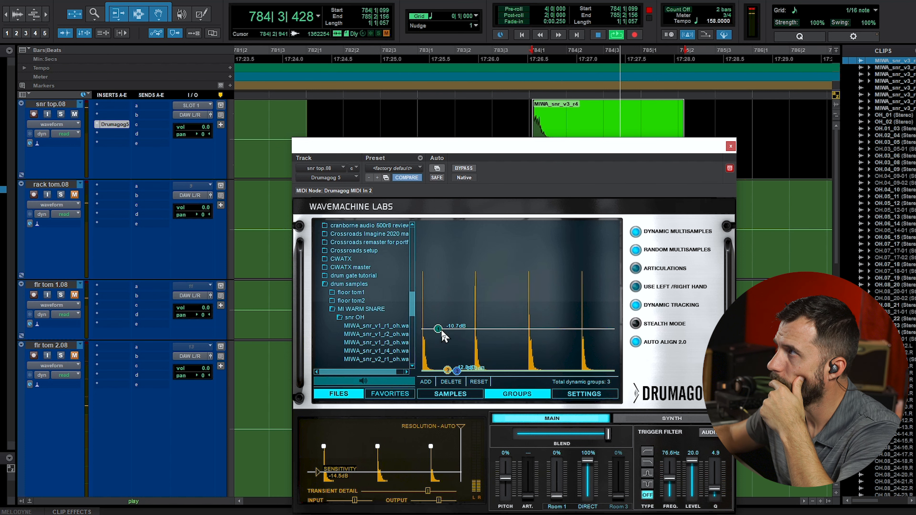
pyautogui.click(474, 394)
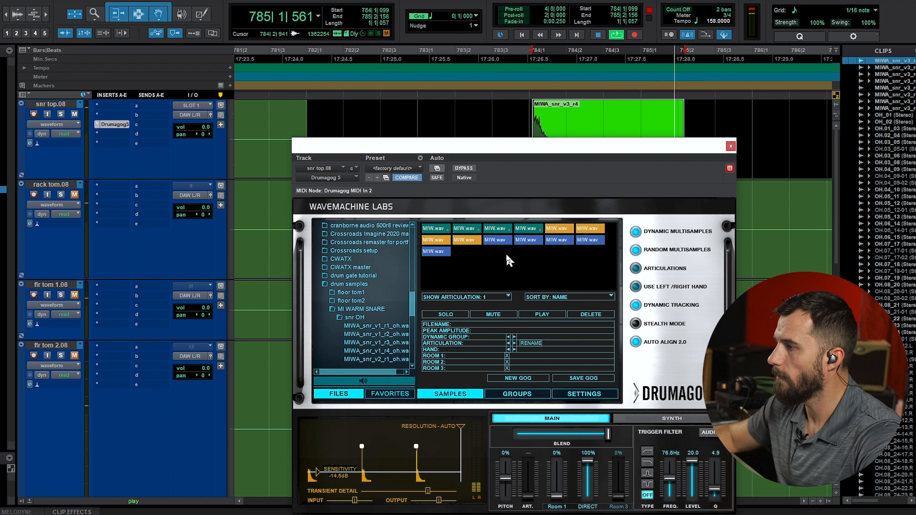
# Step: Raise the Room 1 level to 39% while the snare loop plays, stop playback and reopen the dynamic group thresholds
pyautogui.press('space')
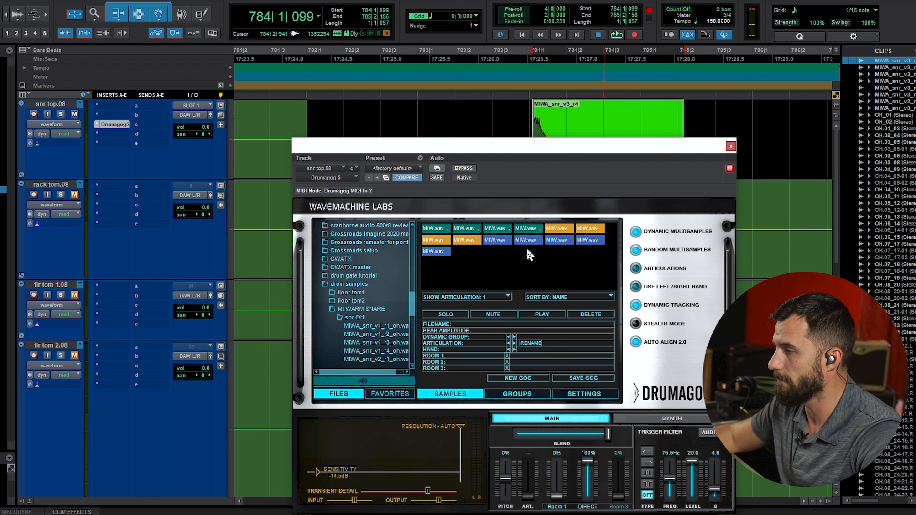
pyautogui.press('space')
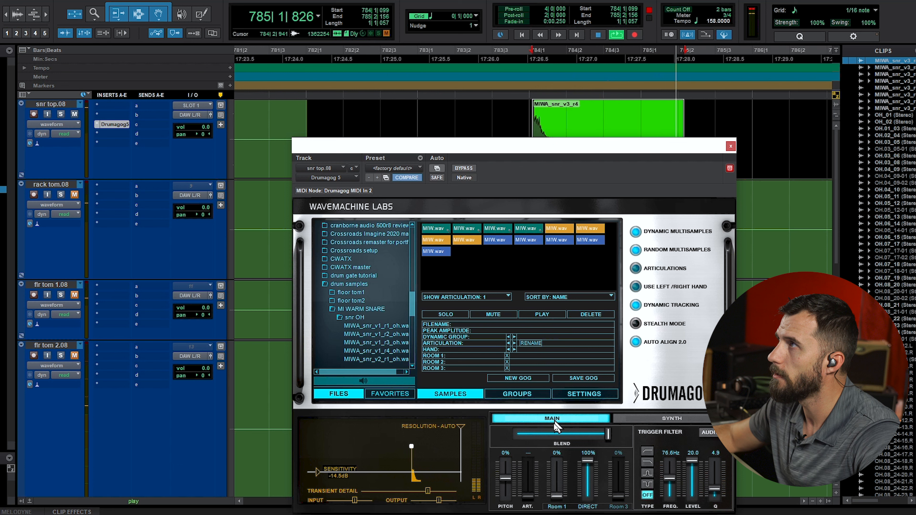
pyautogui.moveTo(557, 496)
pyautogui.mouseDown()
pyautogui.moveTo(559, 471)
pyautogui.moveTo(565, 489)
pyautogui.mouseUp()
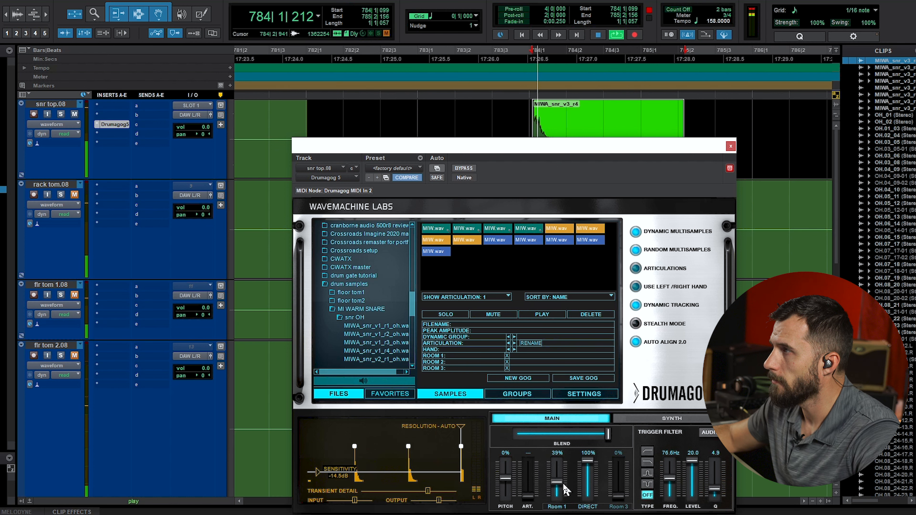
pyautogui.press('space')
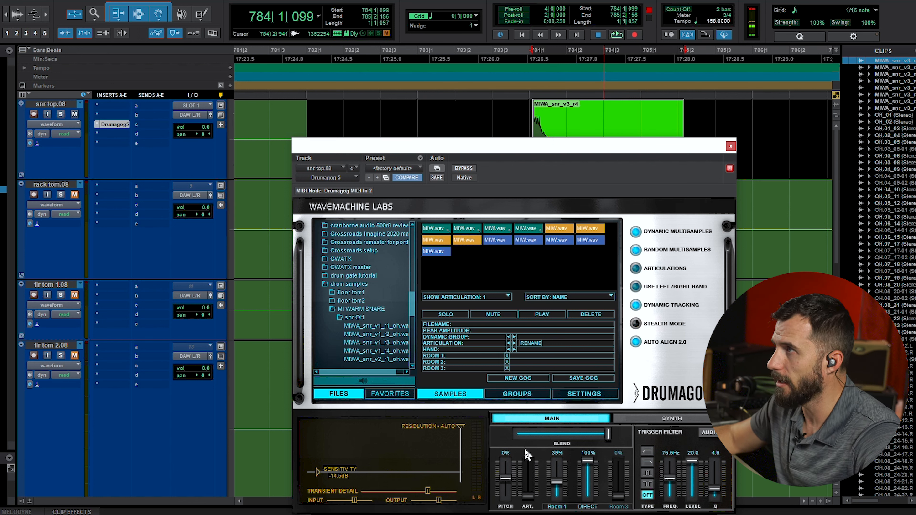
pyautogui.click(537, 394)
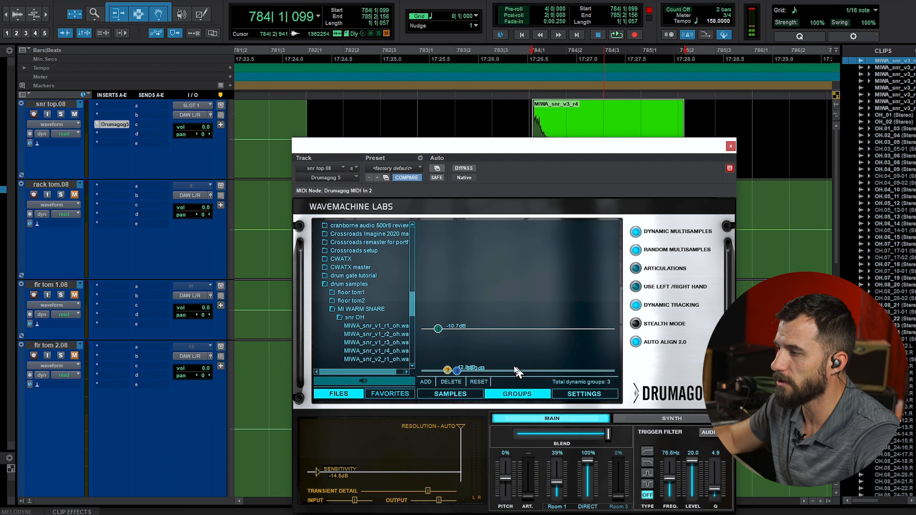